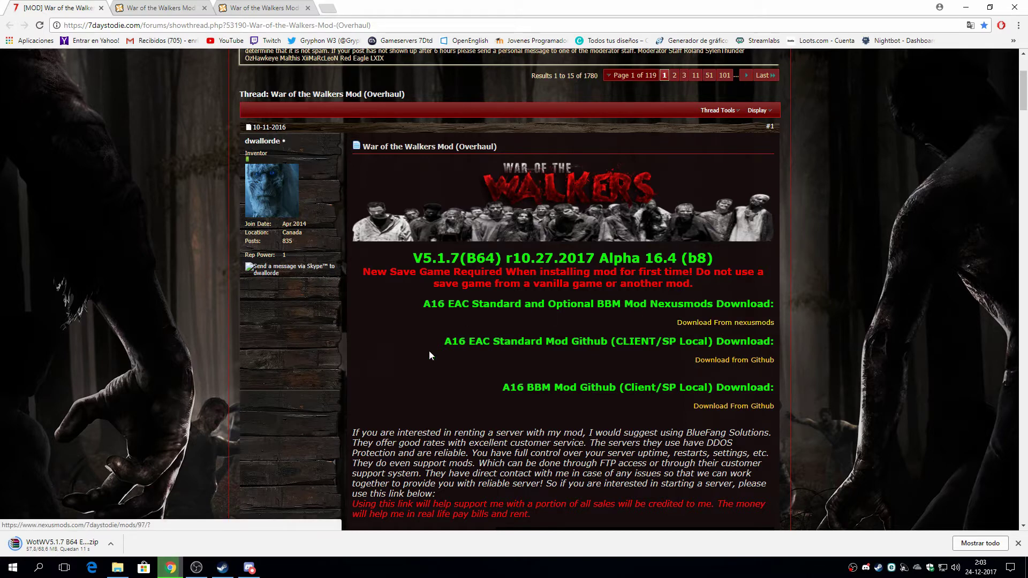
Check the War of the Walkers Mod download page on Nexus Mods and minimize the browser
left_click(679, 324)
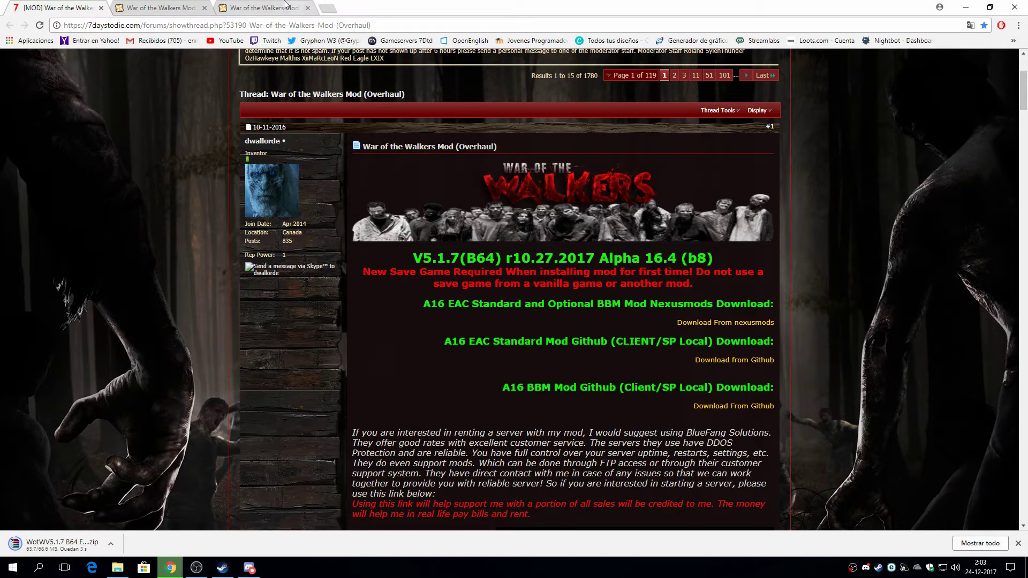
left_click(270, 7)
left_click(161, 7)
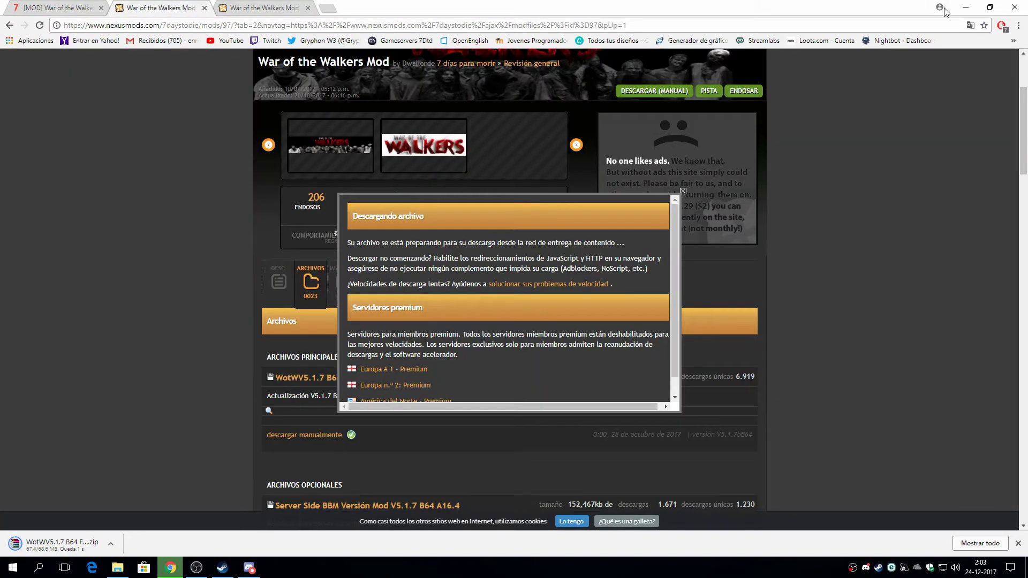
left_click(965, 11)
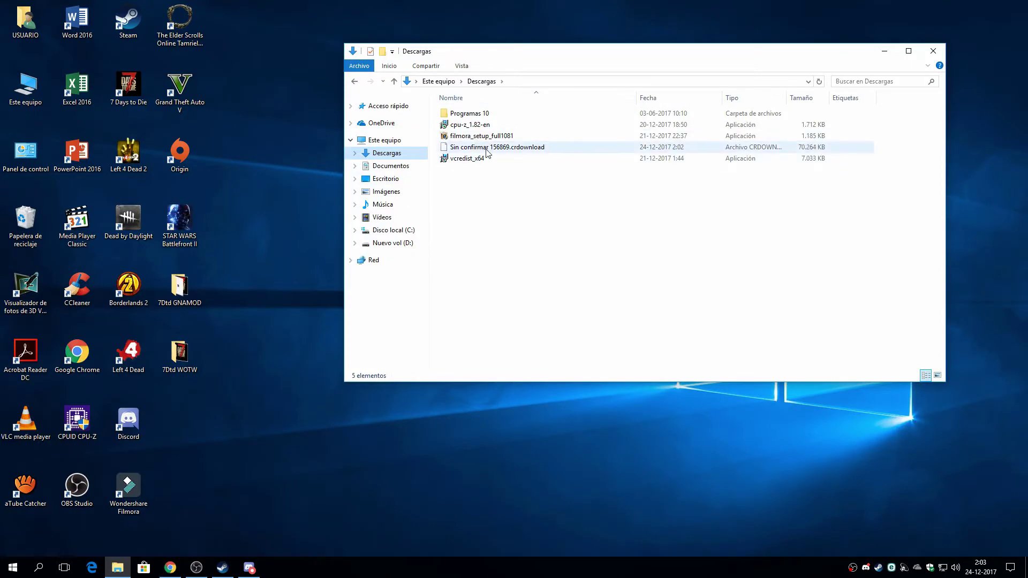
Cut the downloaded WotWV5.1.7 B64 EAC SAFE-97-V5-1-7bB64 archive from the Descargas folder and minimize that window
left_click(385, 140)
left_click(382, 154)
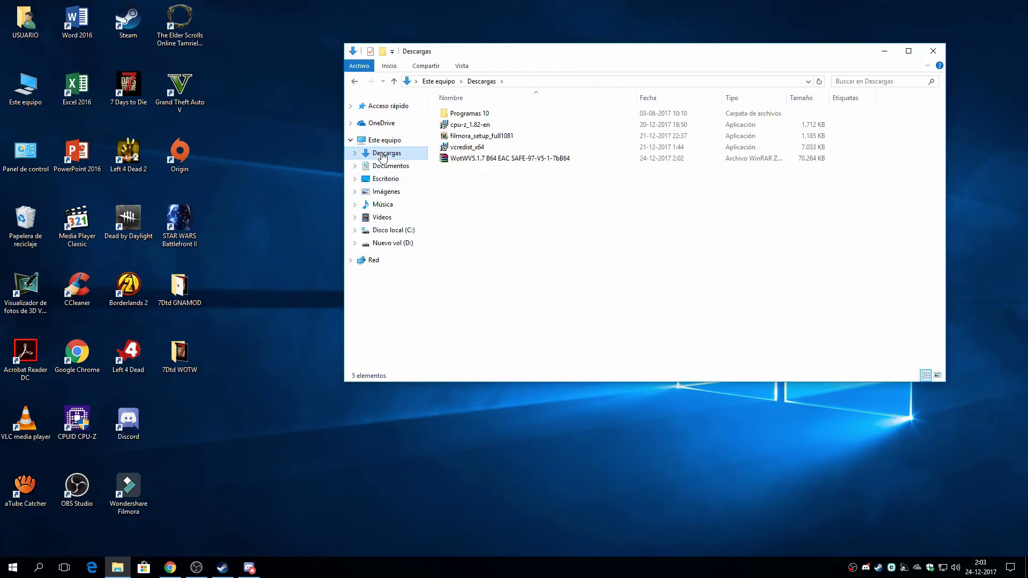
right_click(506, 163)
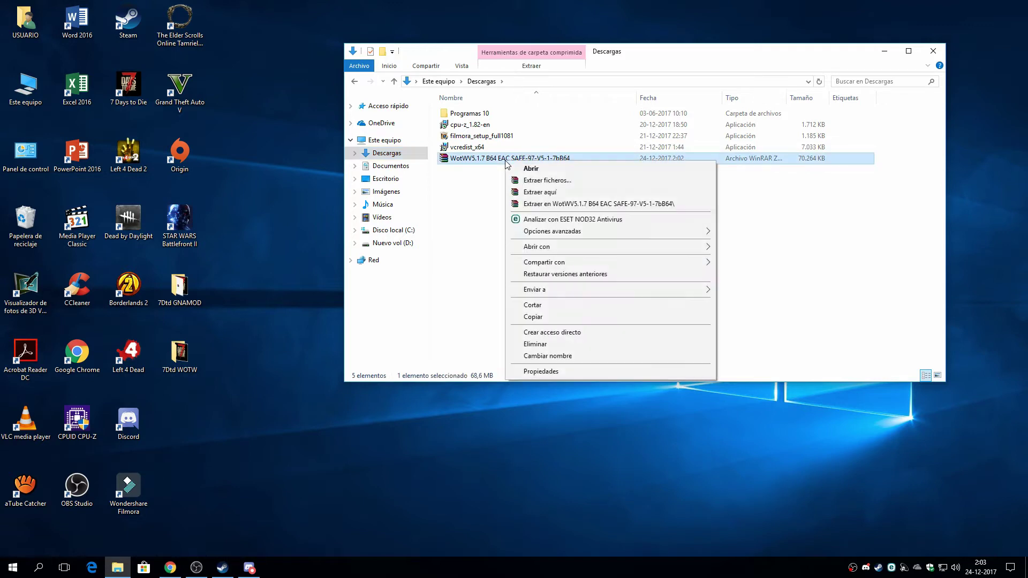
left_click(531, 304)
left_click(268, 200)
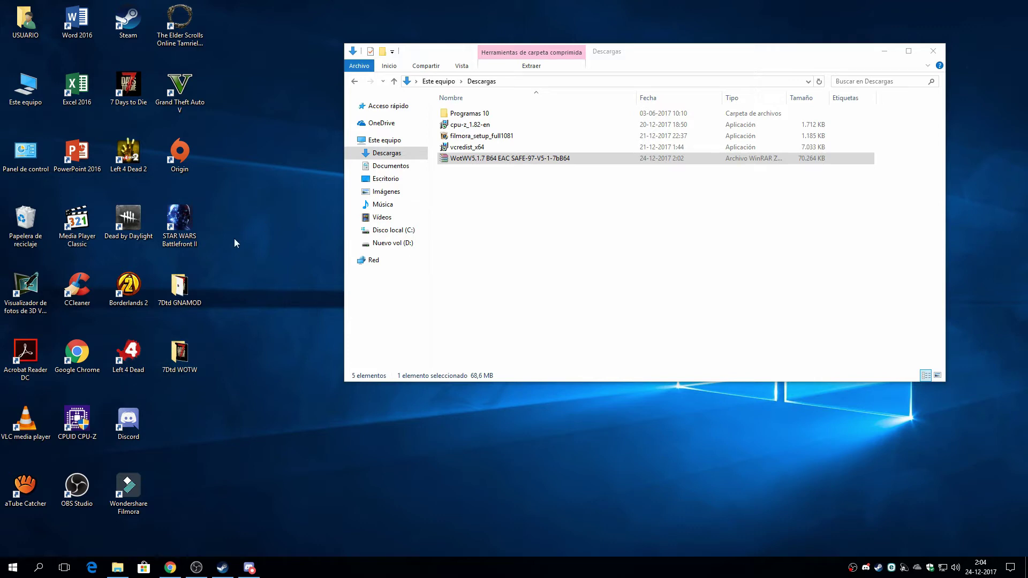
left_click(884, 53)
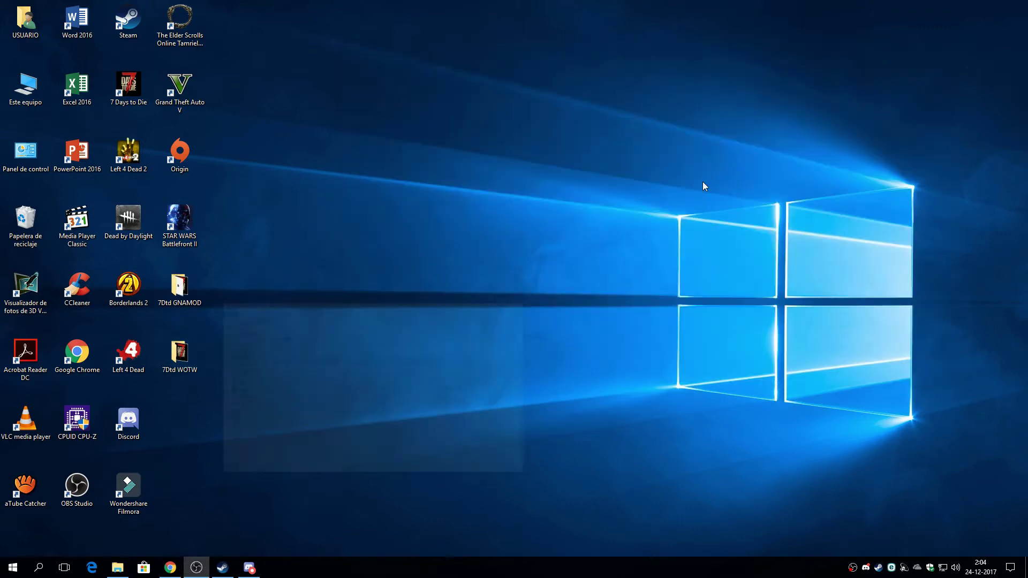
Open the 7Dtd WOTW folder on the desktop and delete the old launcher shortcut and mod archive inside it
double_click(188, 362)
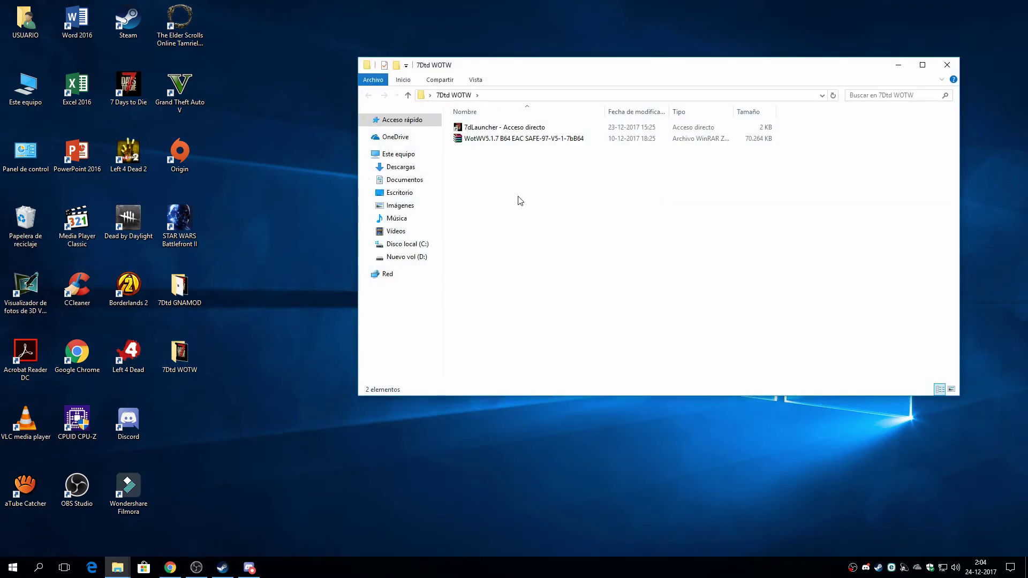
left_click_drag(547, 196, 501, 128)
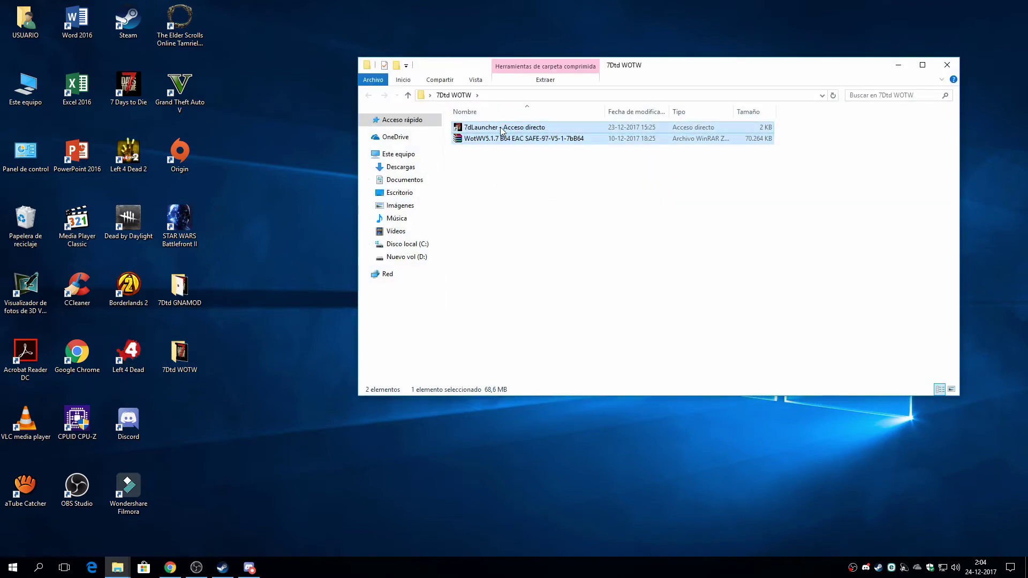
right_click(501, 128)
left_click(543, 332)
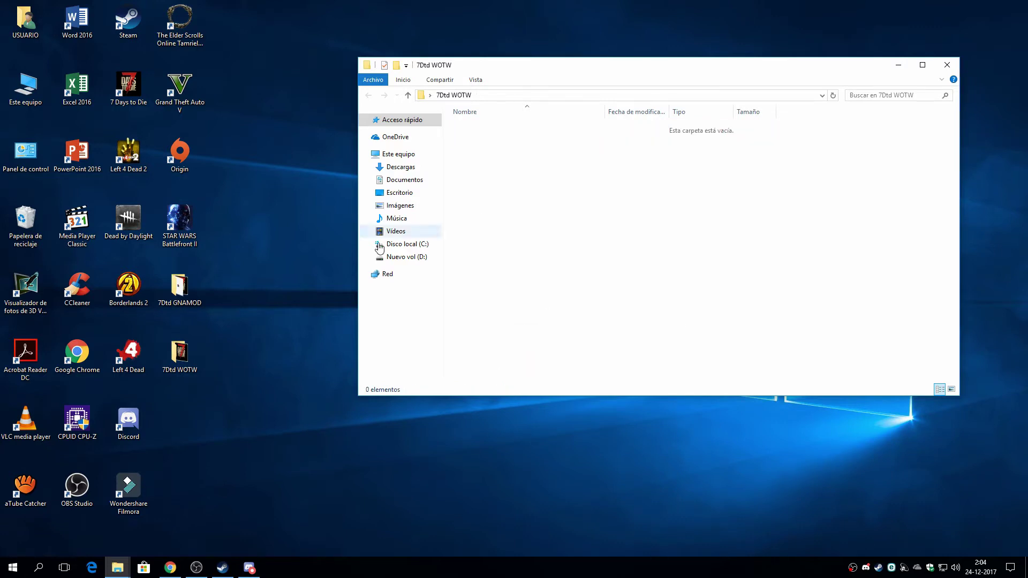
Paste the cut mod archive into the 7Dtd WOTW folder and extract it there
right_click(573, 178)
left_click(617, 254)
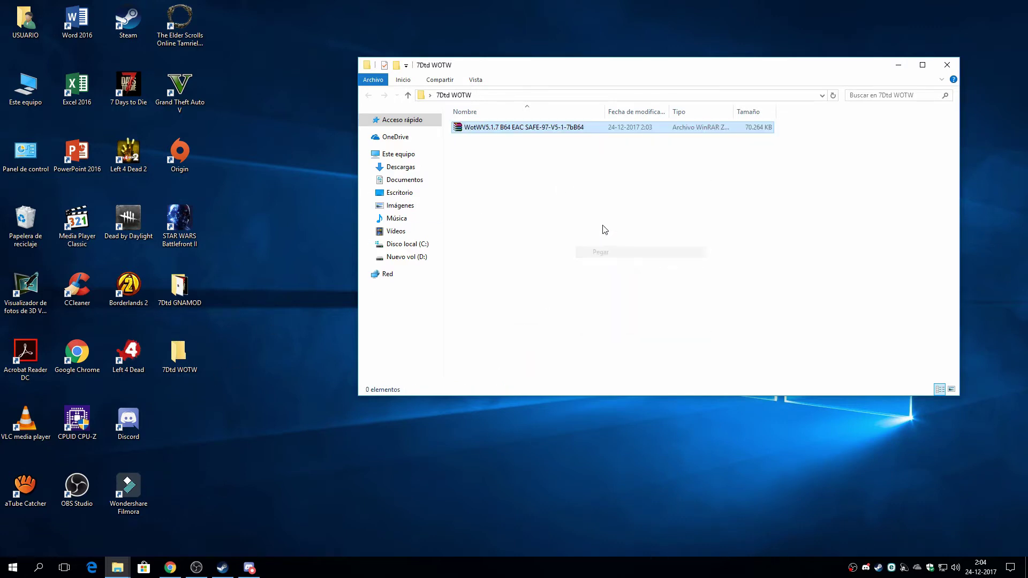
right_click(488, 129)
left_click(478, 129)
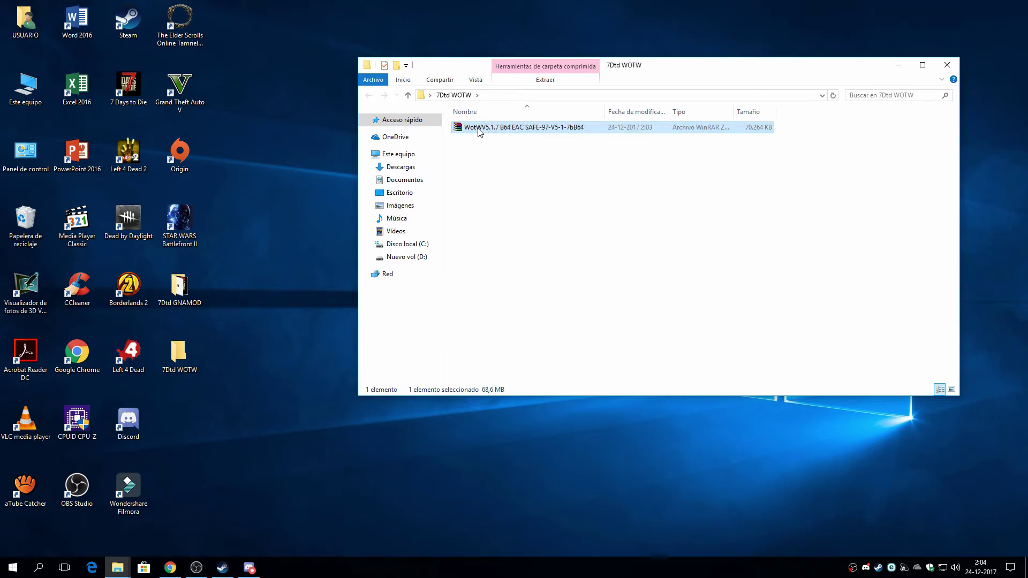
right_click(478, 130)
left_click(515, 163)
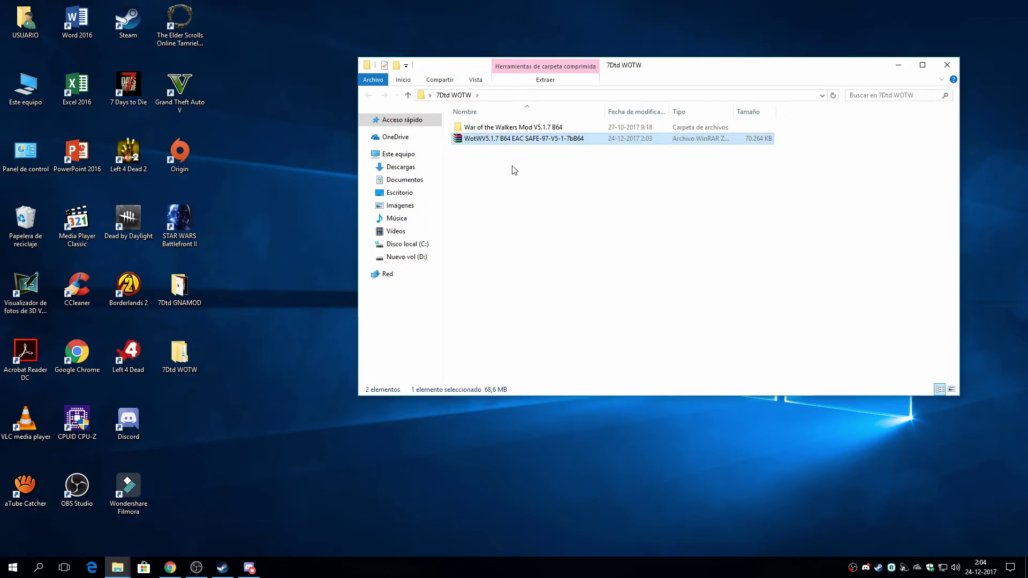
Open the extracted War of the Walkers Mod V5.1.7 B64 folder and arrange it alongside a new Este equipo window
double_click(512, 129)
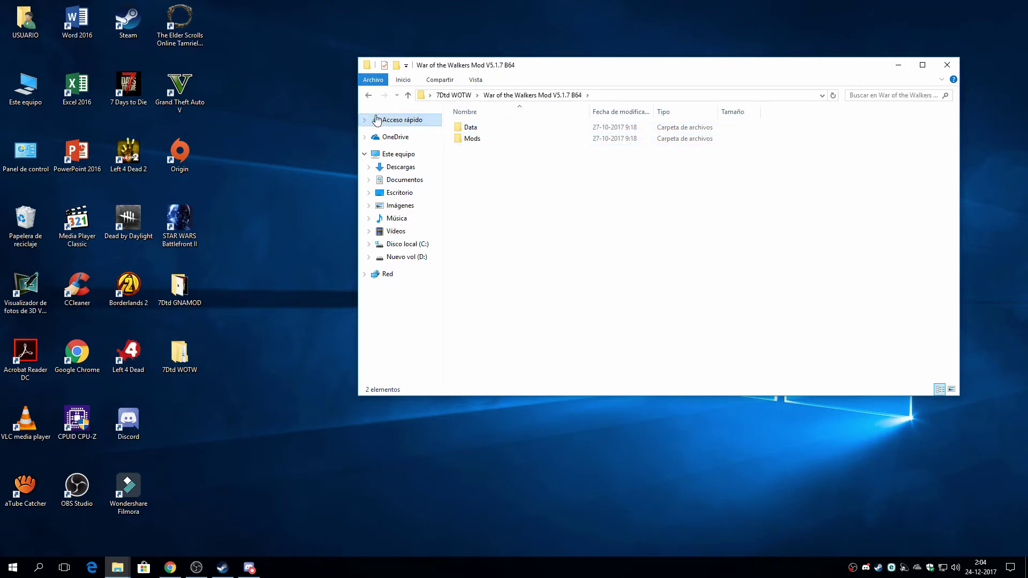
left_click(369, 95)
double_click(478, 129)
double_click(26, 85)
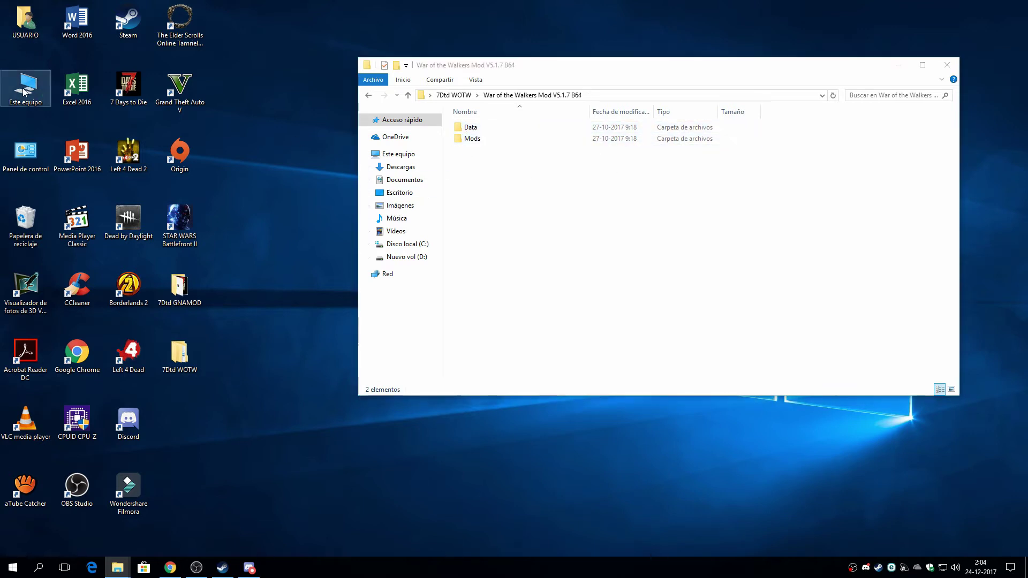
left_click_drag(632, 92, 275, 242)
left_click_drag(646, 75, 700, 30)
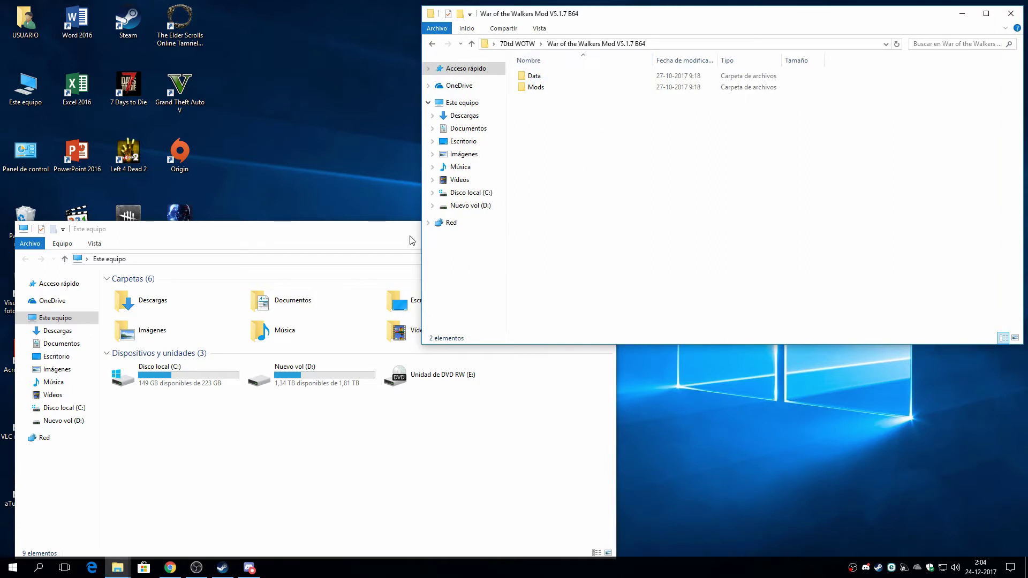
In the Este equipo window, navigate to Steam's steamapps\common folder under Archivos de programa (x86) on drive C:
left_click(327, 236)
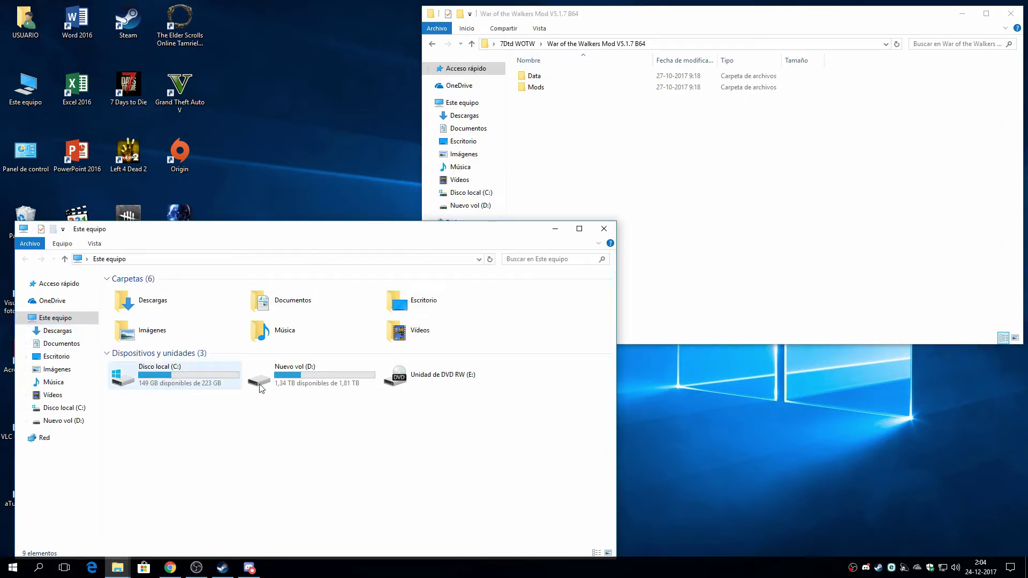
double_click(184, 377)
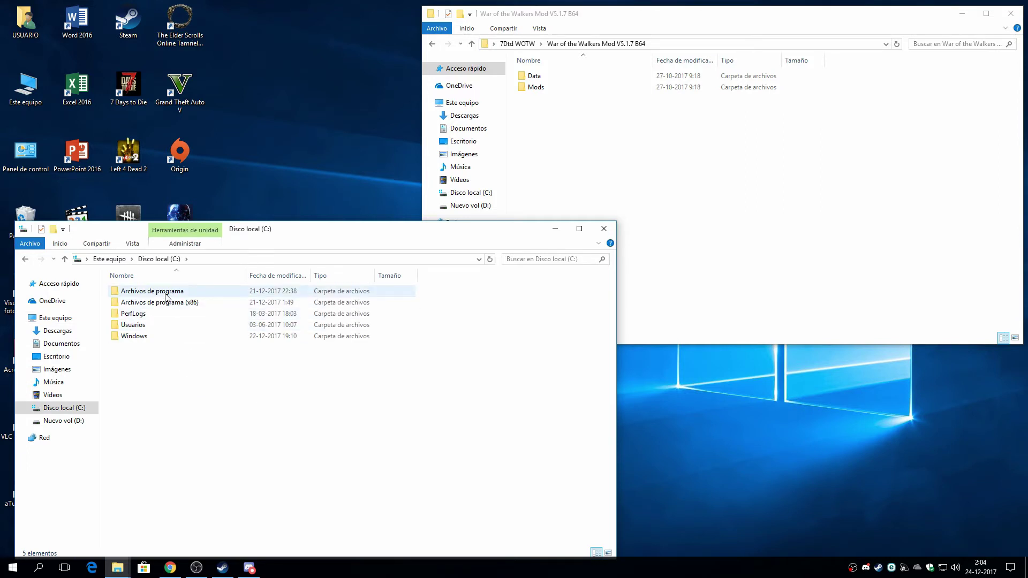
double_click(167, 302)
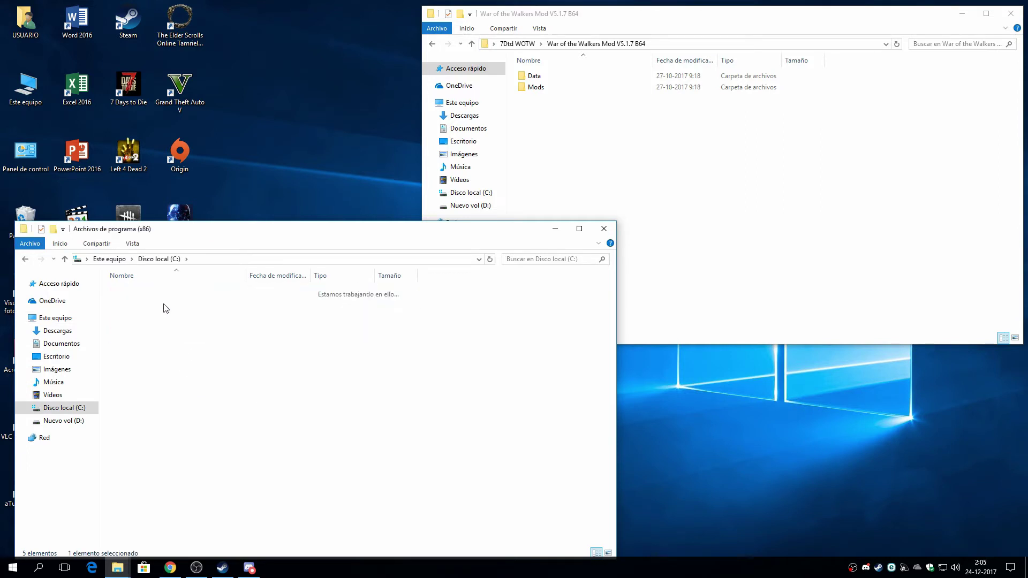
double_click(130, 426)
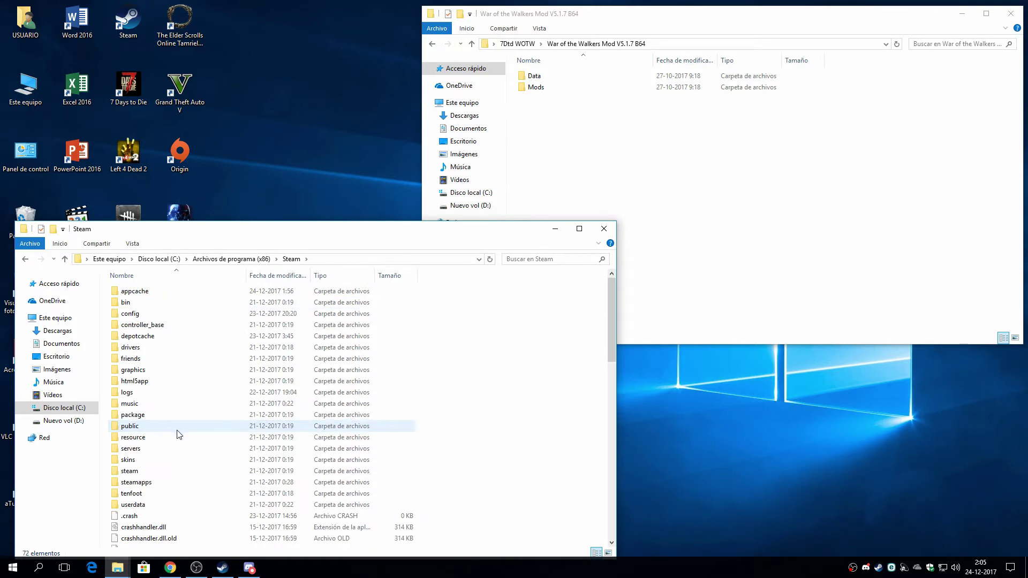
double_click(155, 481)
double_click(160, 291)
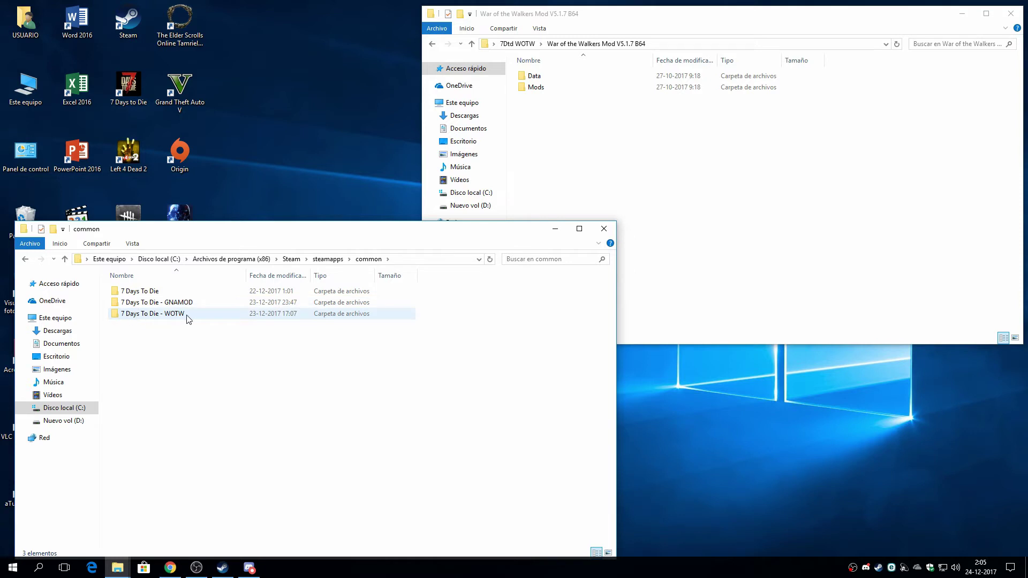
Duplicate the 7 Days To Die game folder inside common and delete the duplicate
right_click(150, 294)
left_click(177, 228)
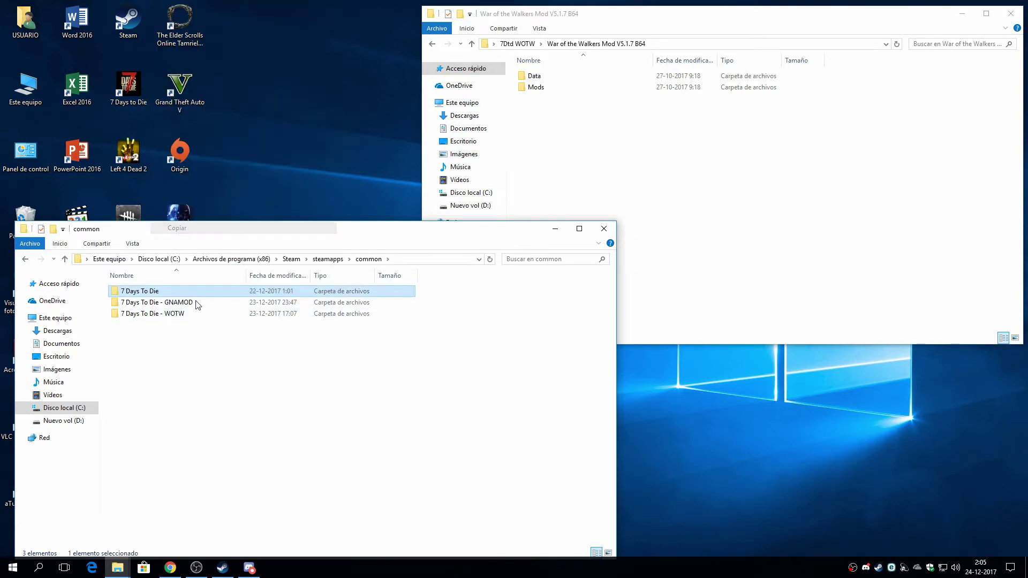
left_click(192, 367)
right_click(192, 365)
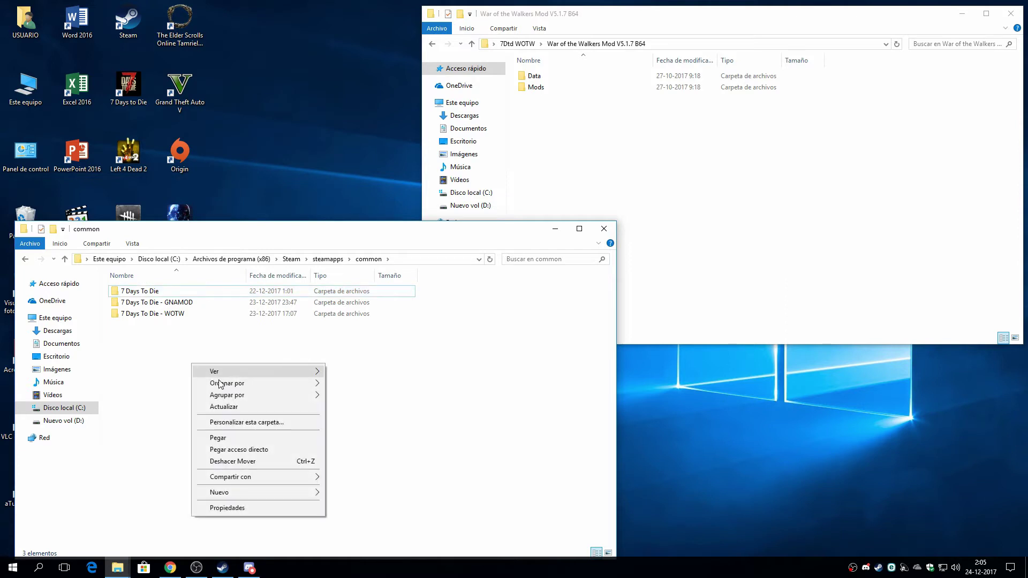
left_click(231, 438)
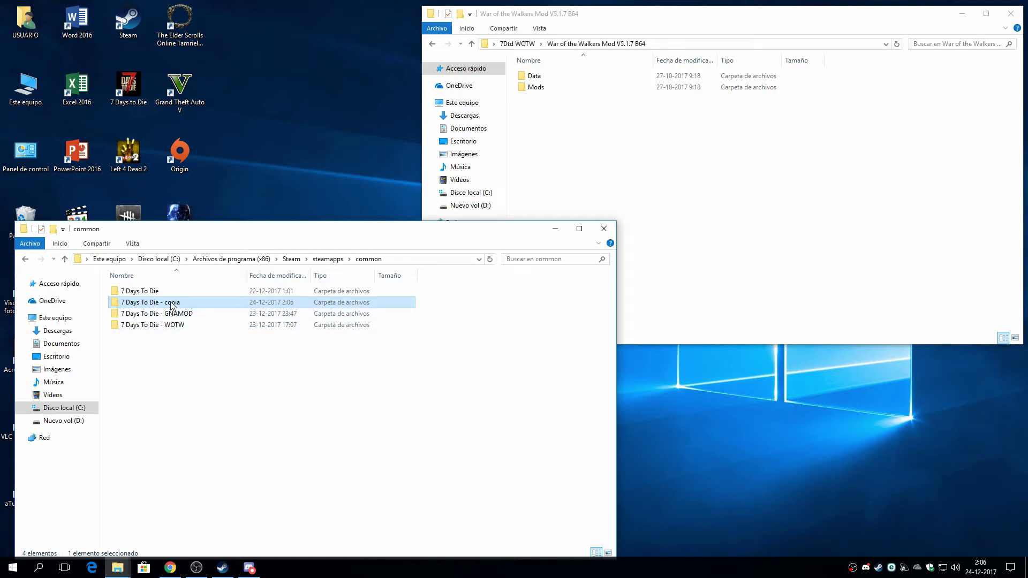
right_click(171, 305)
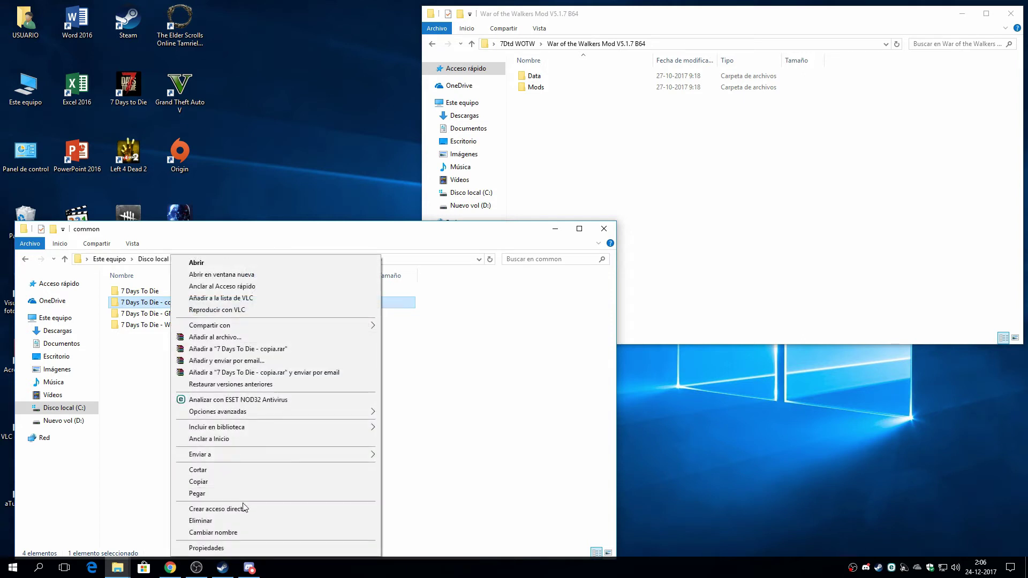
left_click(238, 520)
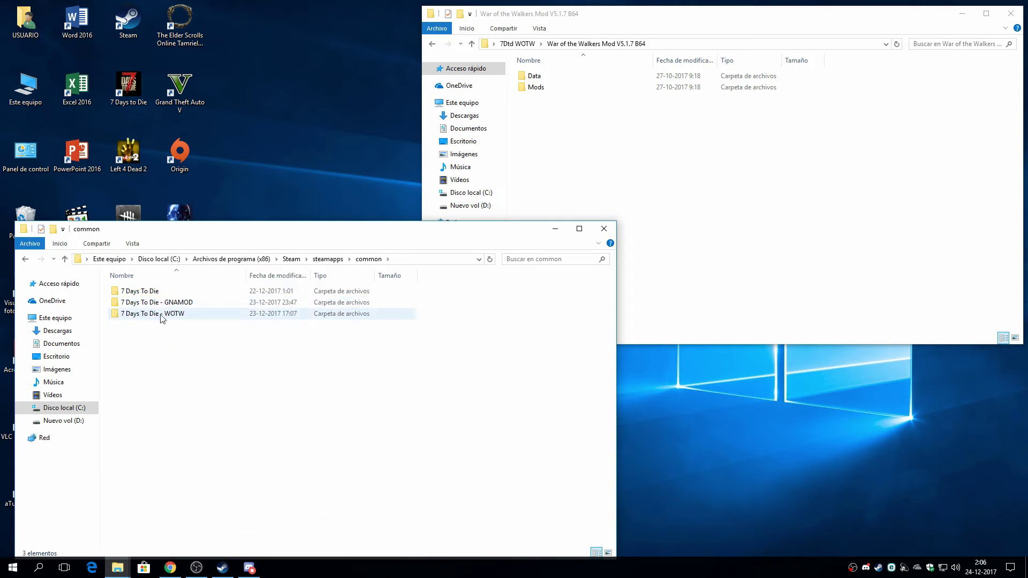
Open the 7 Days To Die - WOTW folder and copy the Data and Mods folders from the extracted mod folder
left_click(153, 315)
double_click(149, 316)
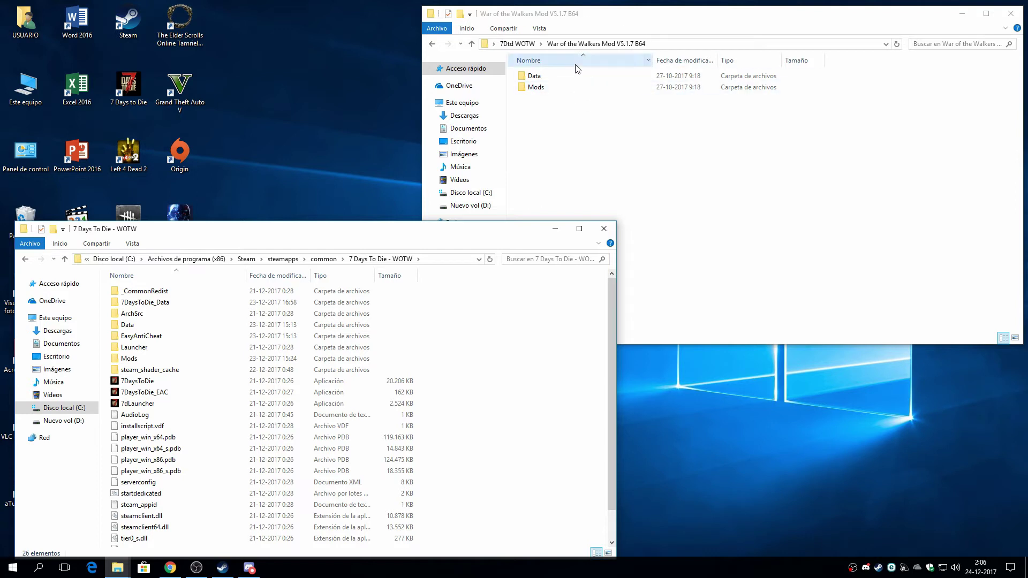
left_click(432, 43)
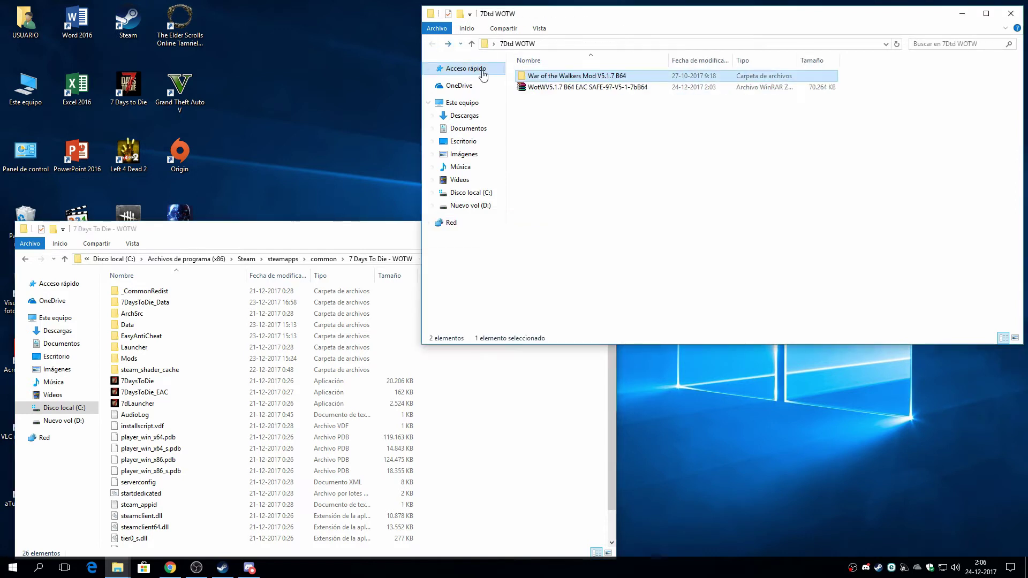
double_click(578, 78)
left_click_drag(859, 78, 743, 92)
right_click(718, 81)
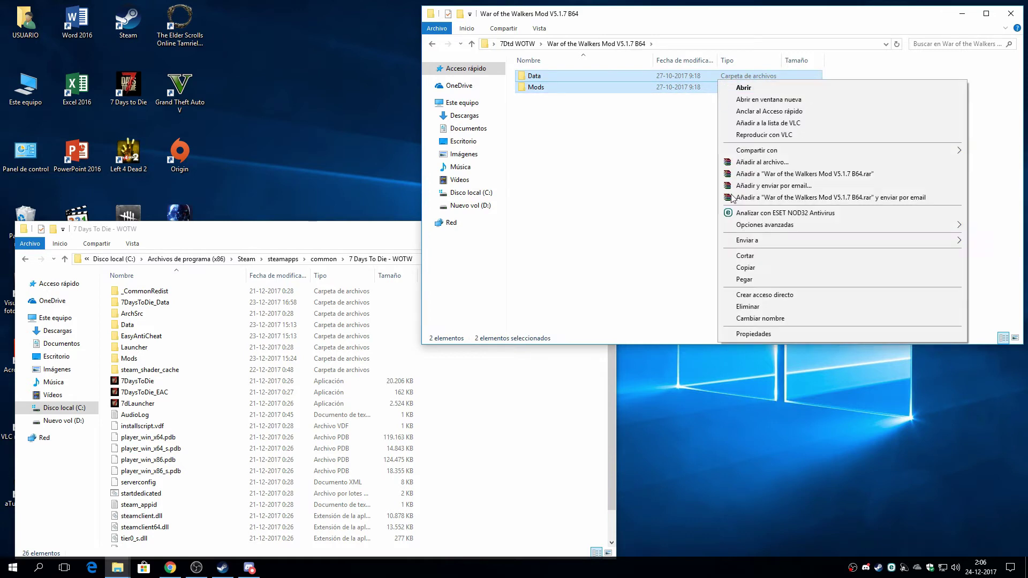
left_click(746, 267)
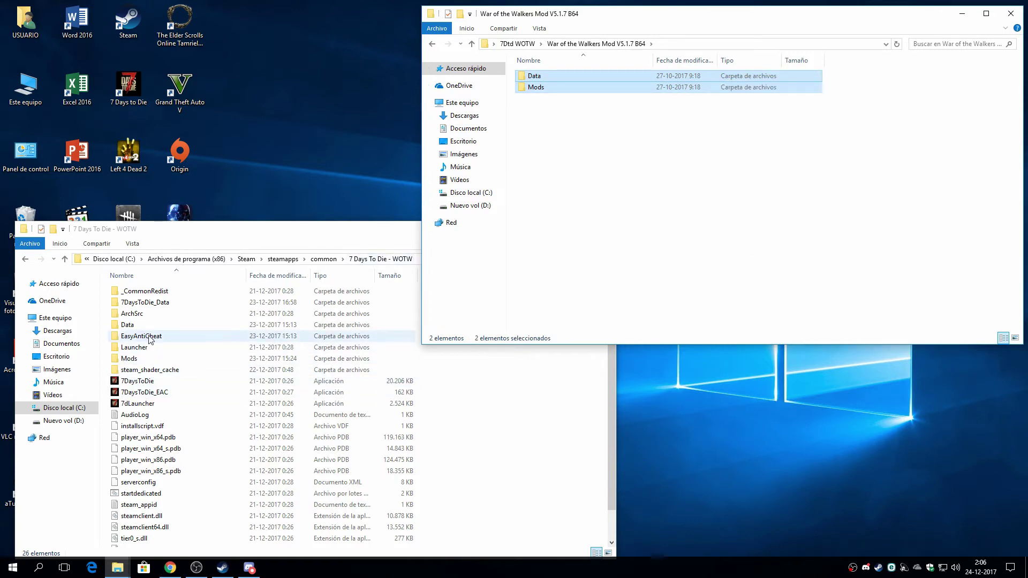
Paste the Data and Mods folders into 7 Days To Die - WOTW, replacing the files in the destination
left_click(341, 230)
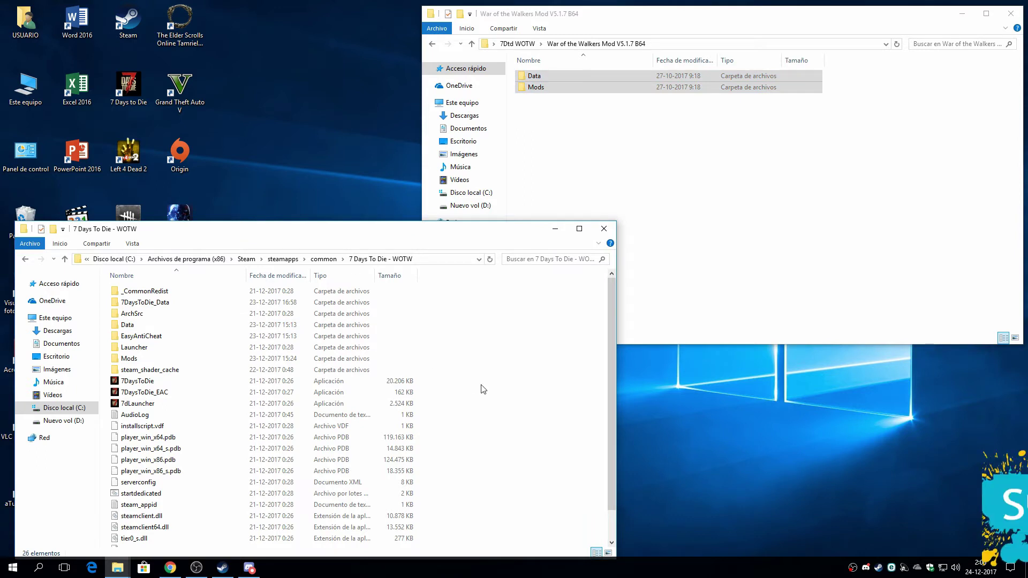
right_click(505, 357)
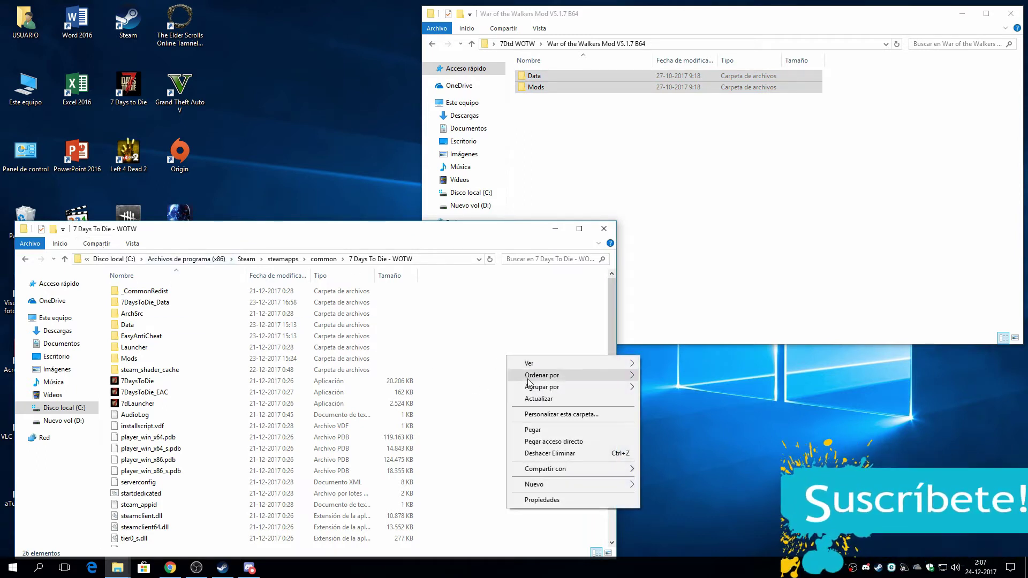
left_click(543, 432)
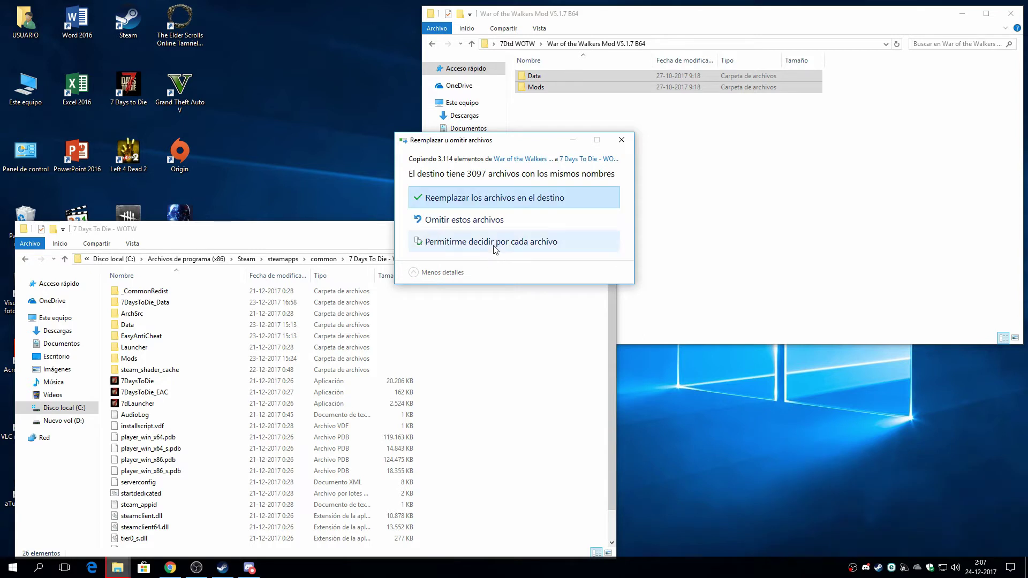
left_click(480, 202)
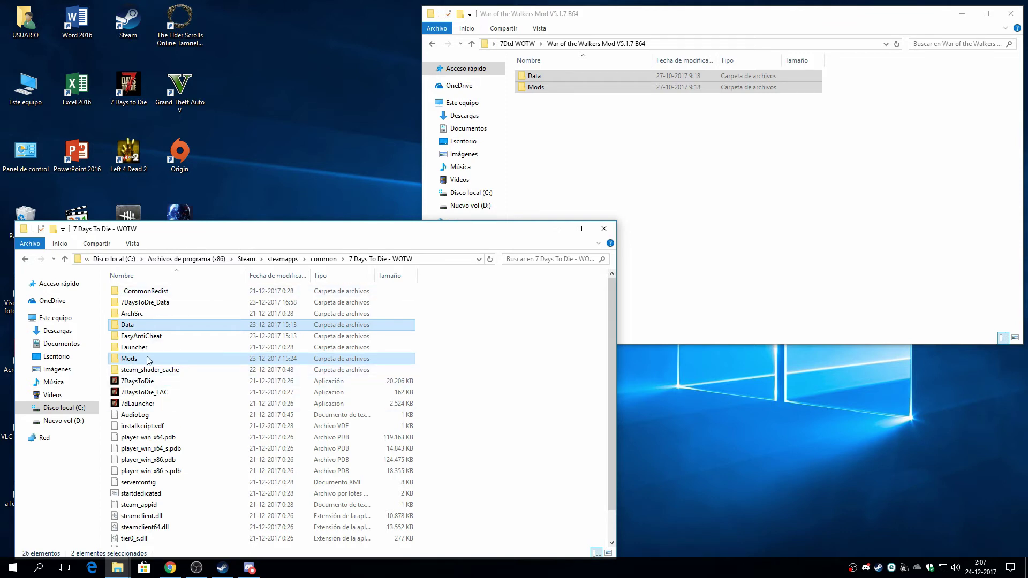
left_click(134, 327)
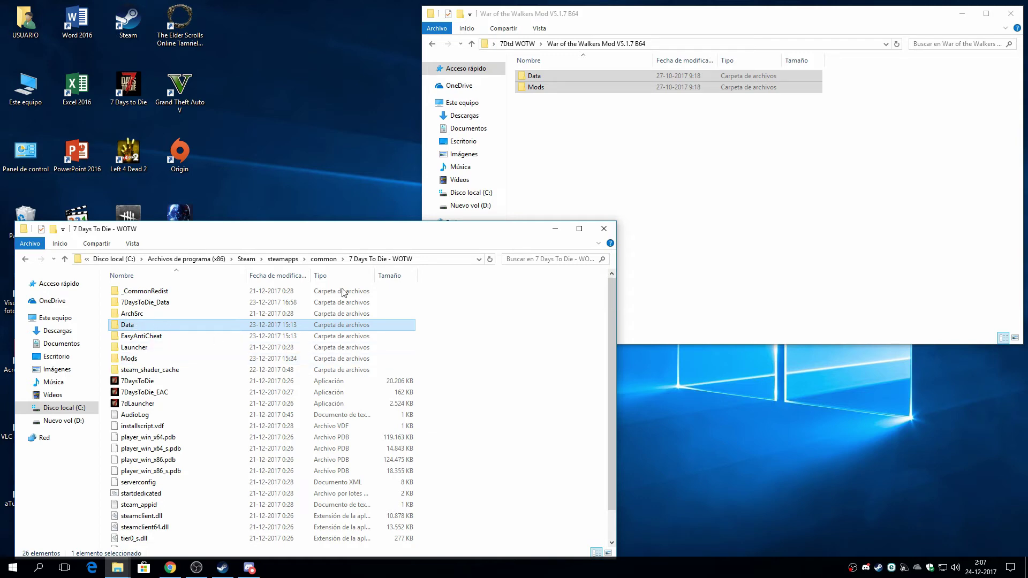
Close the extracted mod's window and delete the War of the Walkers Mod V5.1.7 B64 folder from the desktop folder 7Dtd WOTW
left_click(1010, 13)
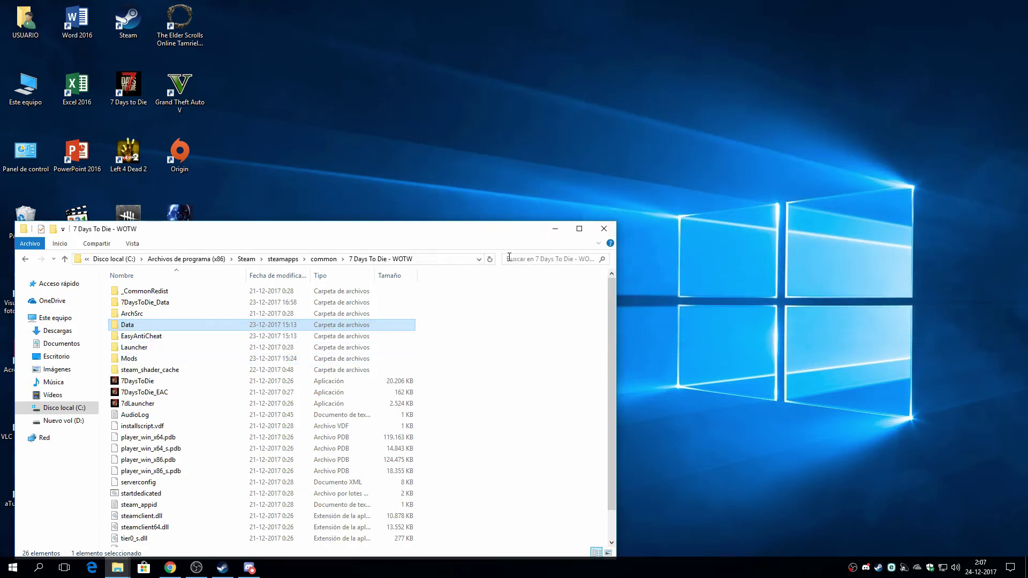
left_click_drag(267, 235, 631, 66)
double_click(179, 354)
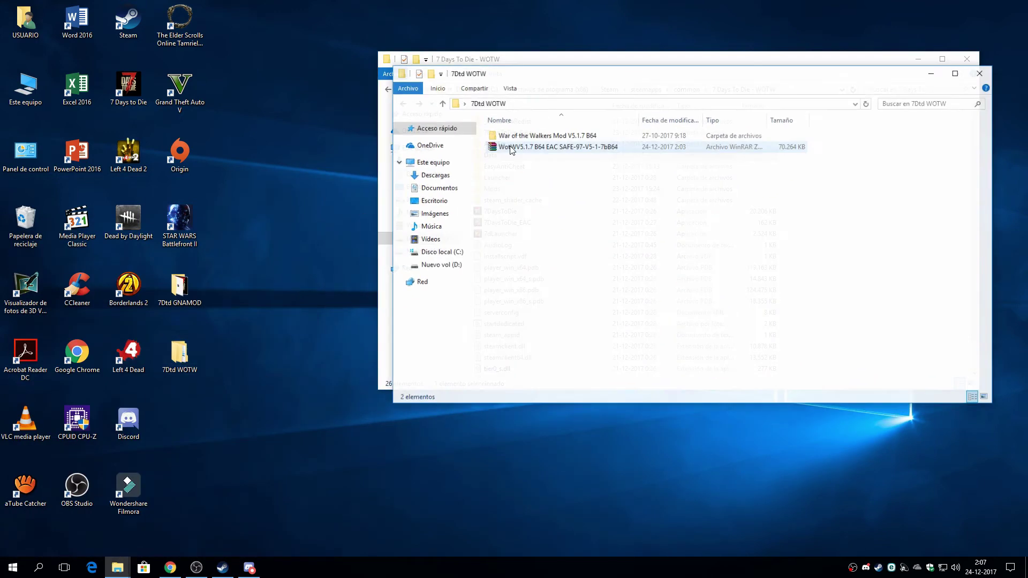
right_click(578, 135)
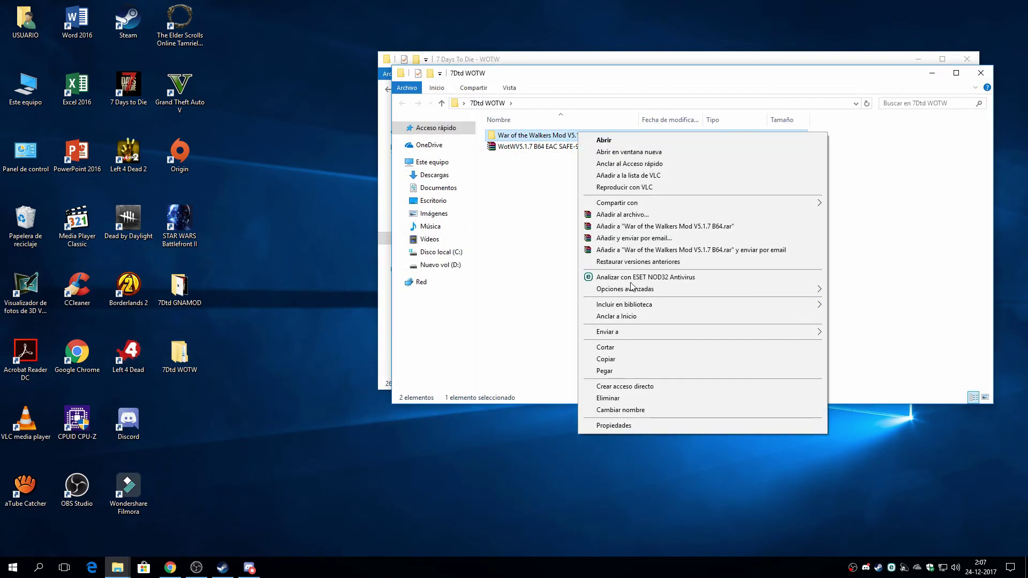
left_click(608, 398)
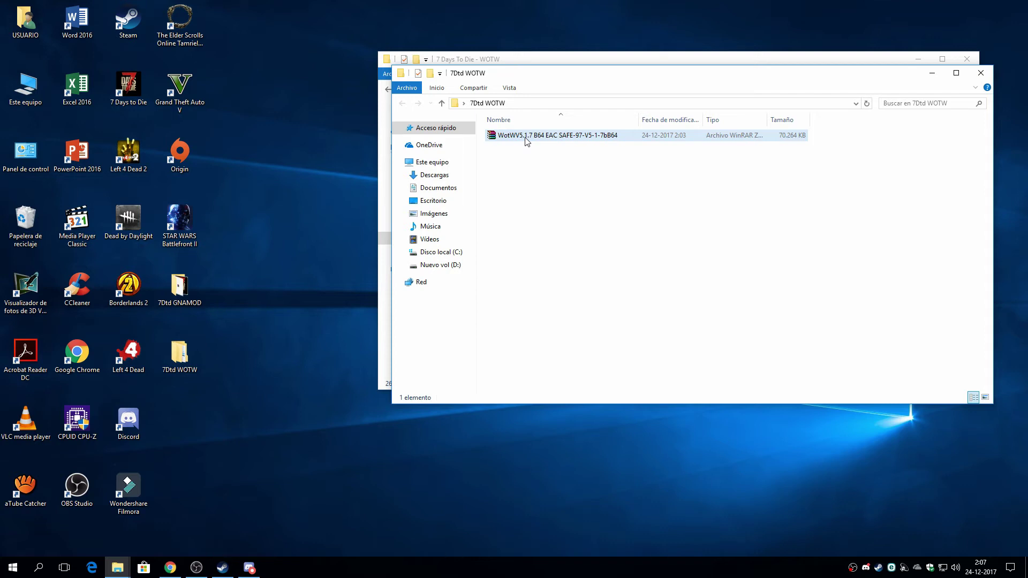
Arrange the 7Dtd WOTW and 7 Days To Die - WOTW windows apart and create a shortcut to the 7dLauncher application
left_click_drag(636, 78, 261, 224)
left_click_drag(637, 58, 667, 15)
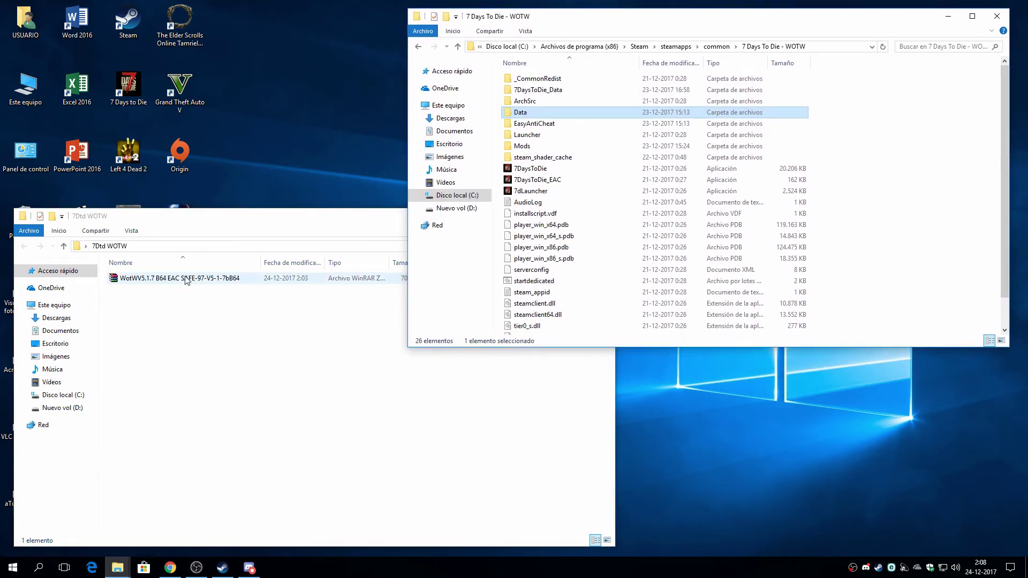
left_click(288, 225)
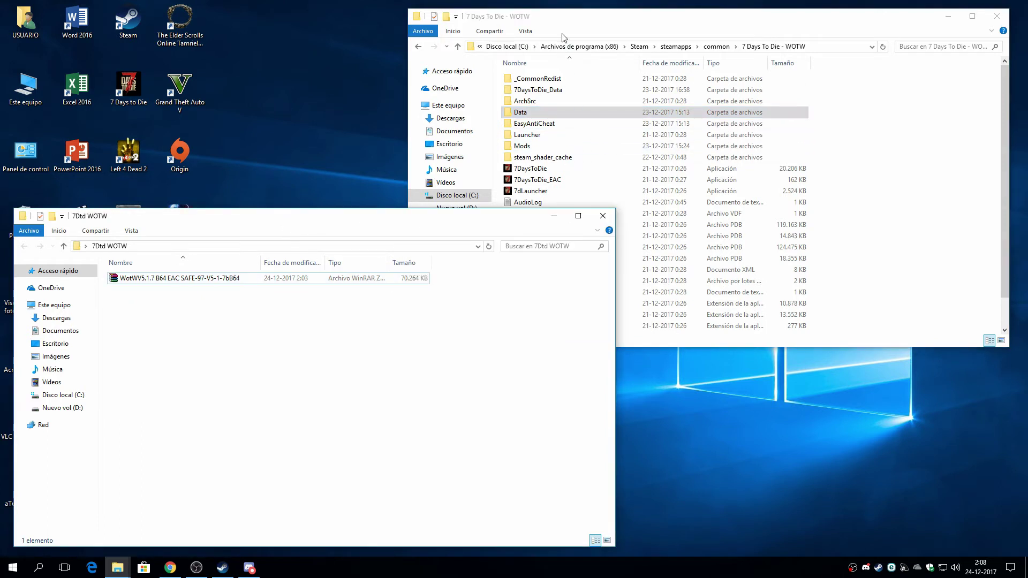
left_click(584, 20)
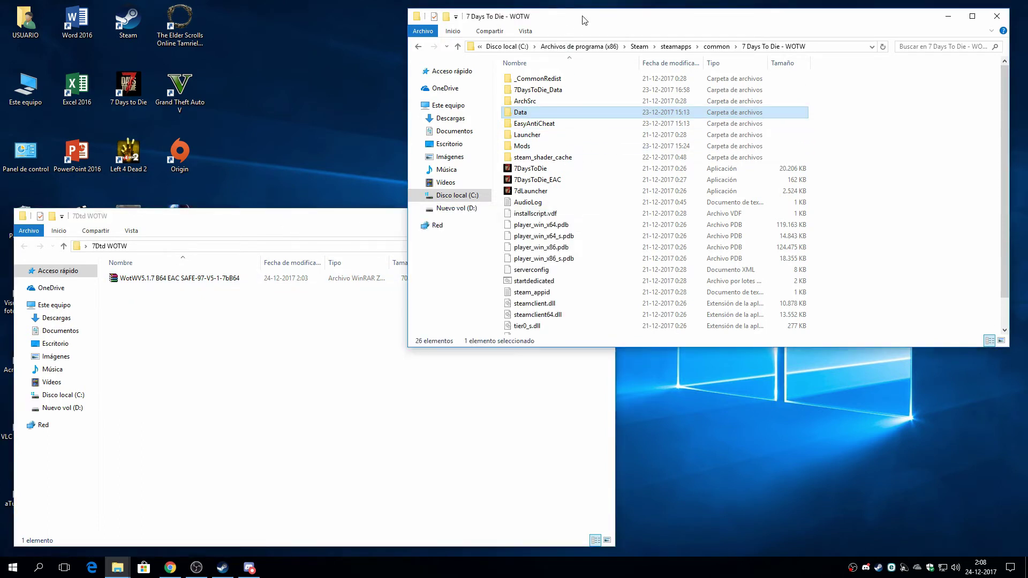
left_click(542, 193)
right_click(543, 194)
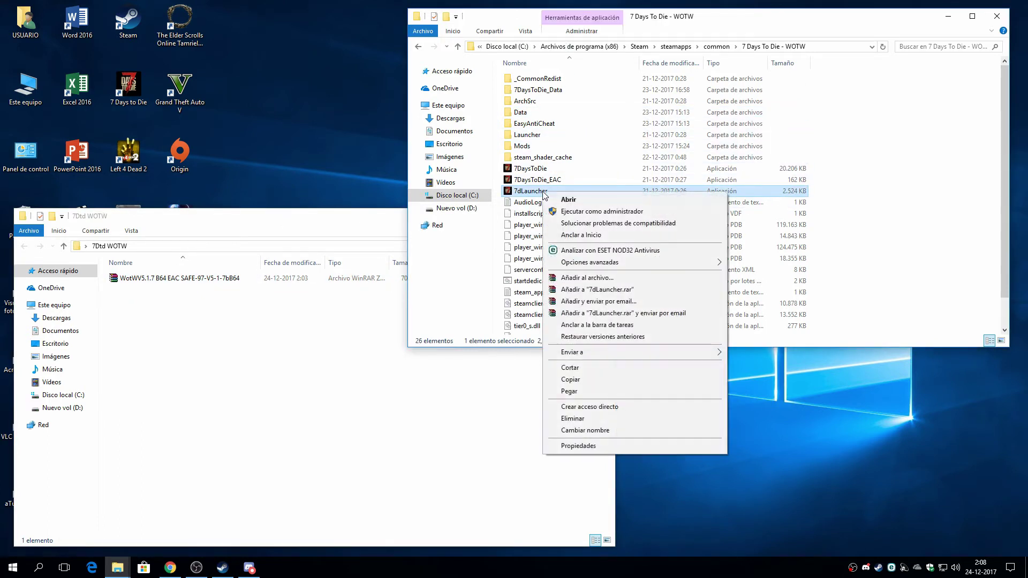
left_click(600, 411)
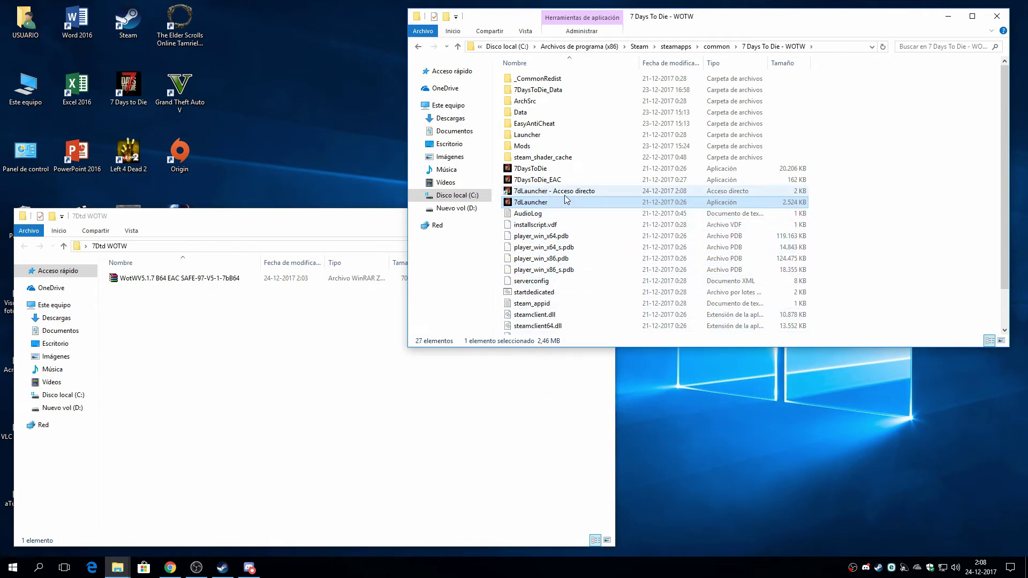
Move the 7dLauncher - Acceso directo shortcut from 7 Days To Die - WOTW into the 7Dtd WOTW folder
left_click(566, 196)
right_click(567, 196)
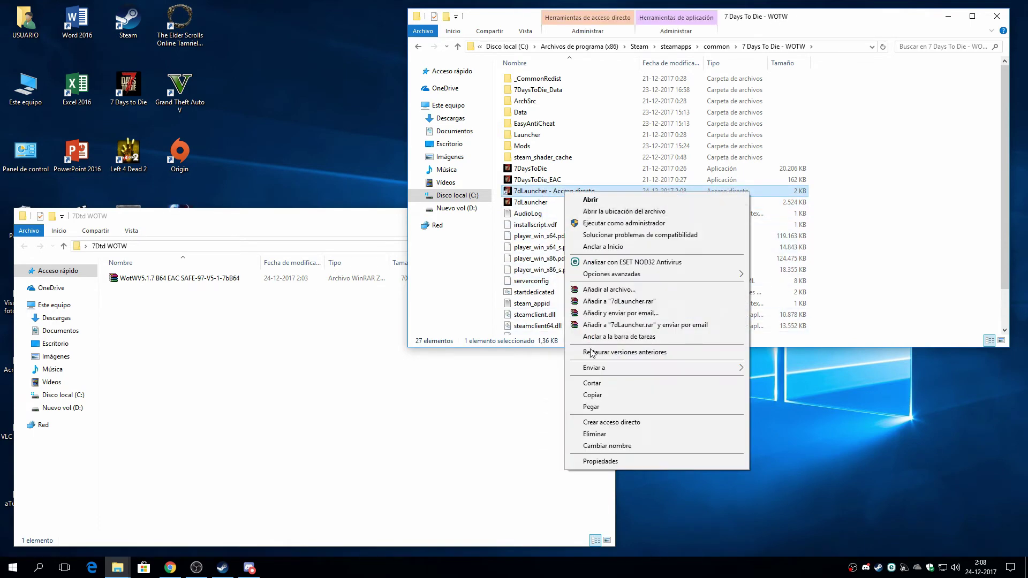
left_click(592, 383)
left_click(348, 345)
right_click(242, 343)
left_click(271, 410)
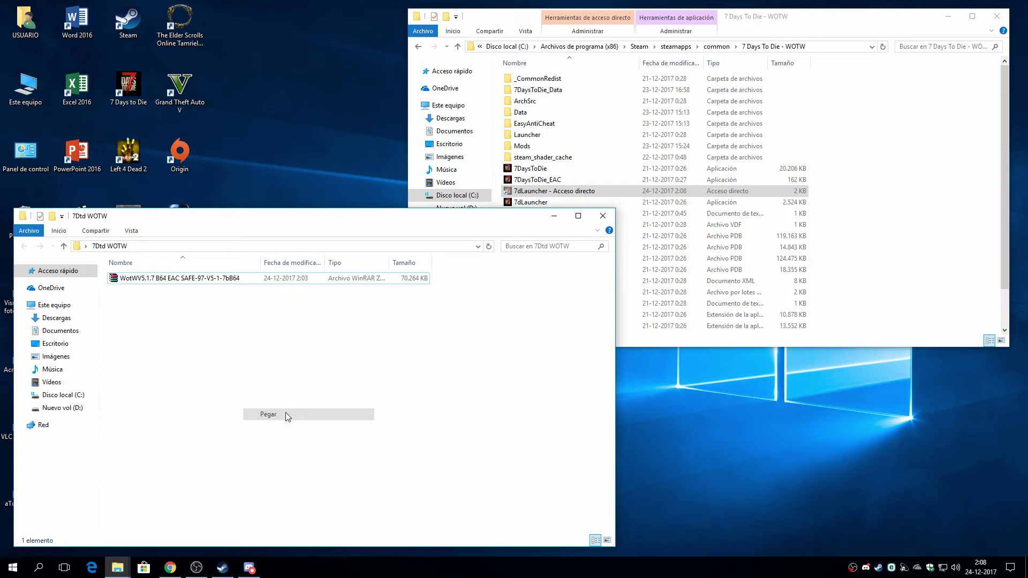
Close the 7 Days To Die - WOTW window and place the 7Dtd WOTW window clear of the desktop icons
left_click_drag(431, 219, 622, 228)
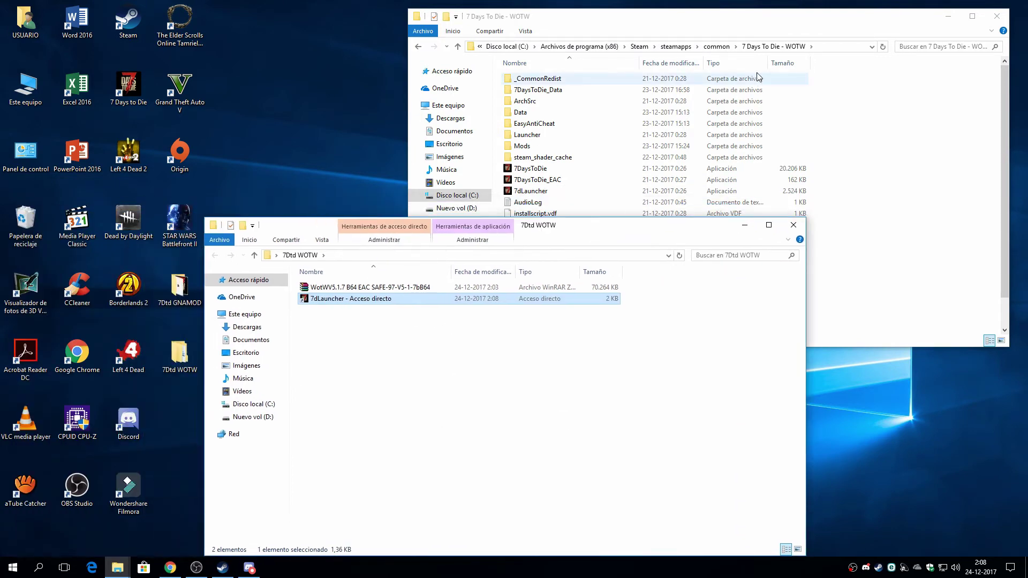
left_click(820, 24)
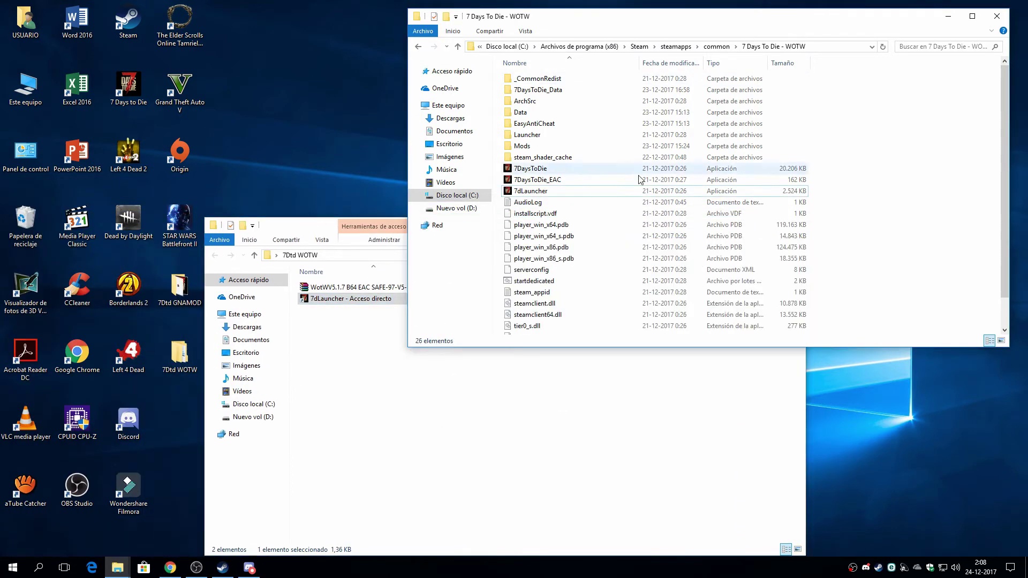
left_click(998, 19)
left_click_drag(582, 232, 656, 148)
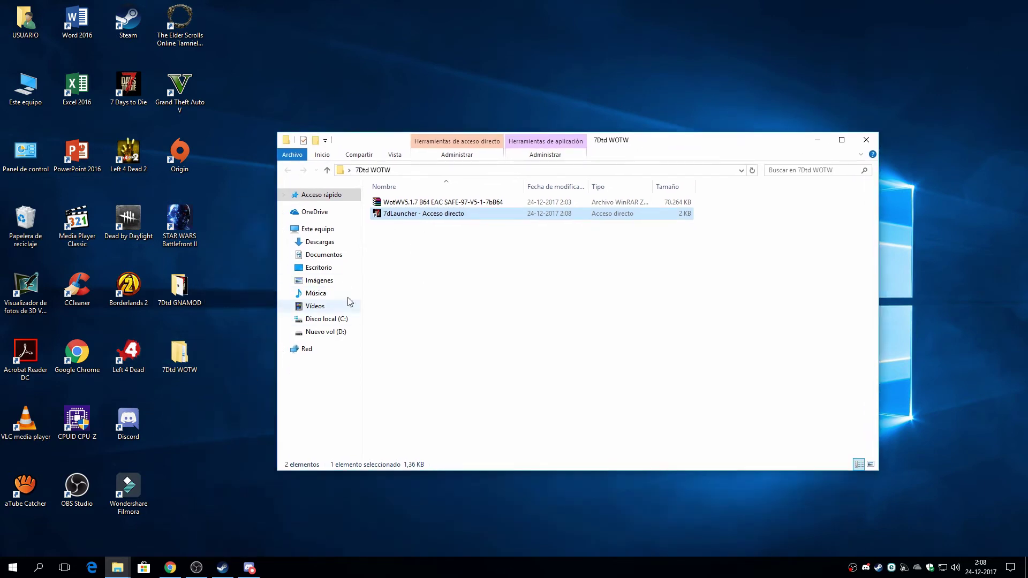
left_click_drag(671, 145, 544, 188)
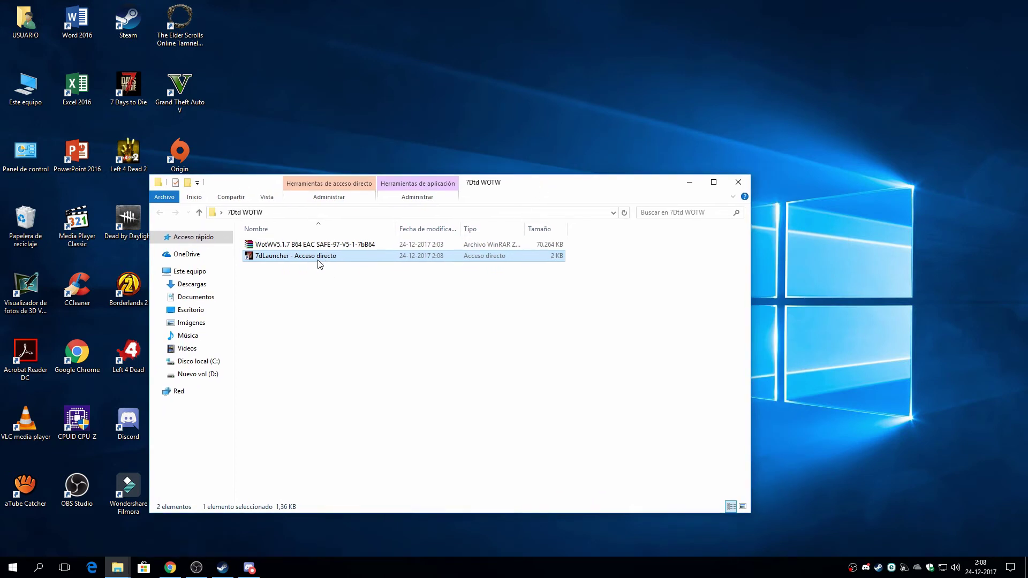
left_click_drag(538, 187, 648, 156)
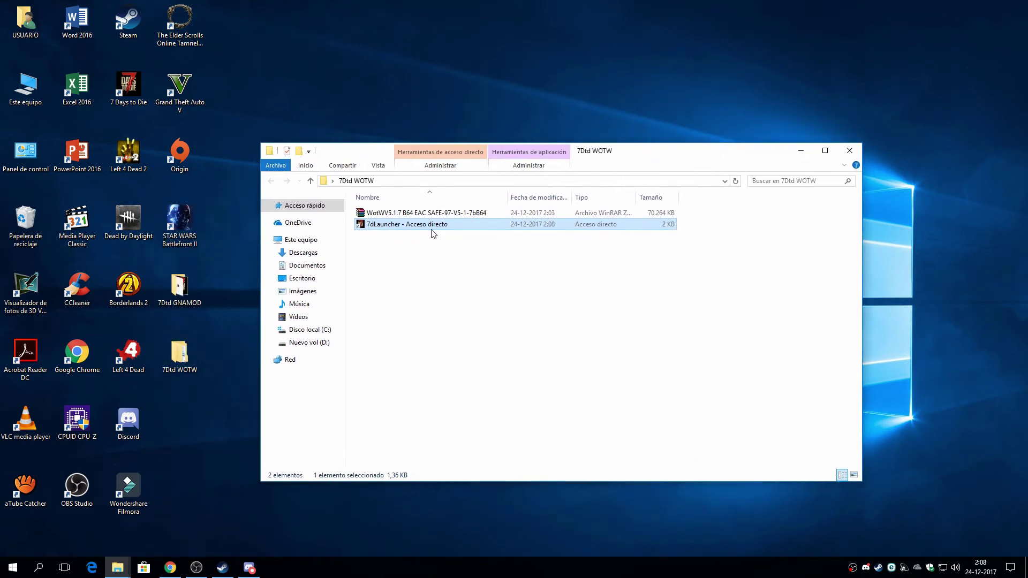